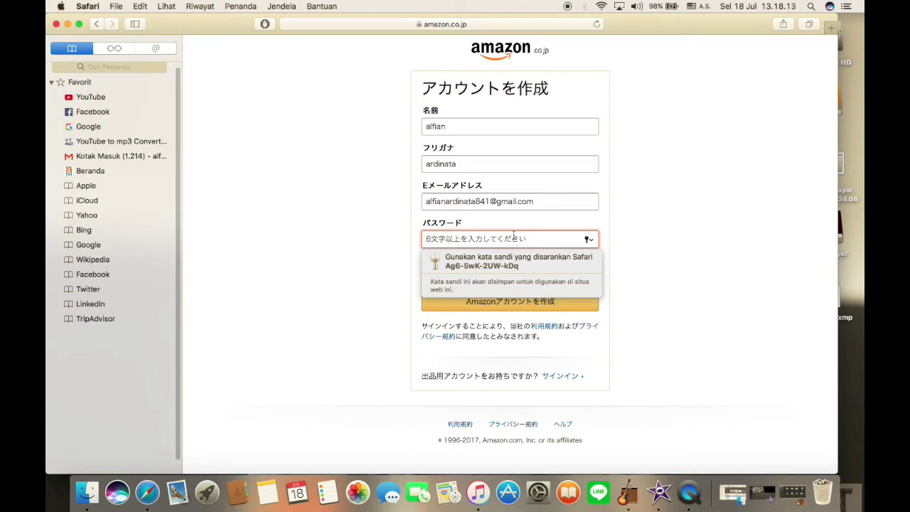
- Enter and confirm the account password, create the account, and decline Safari's password saving
type("••")
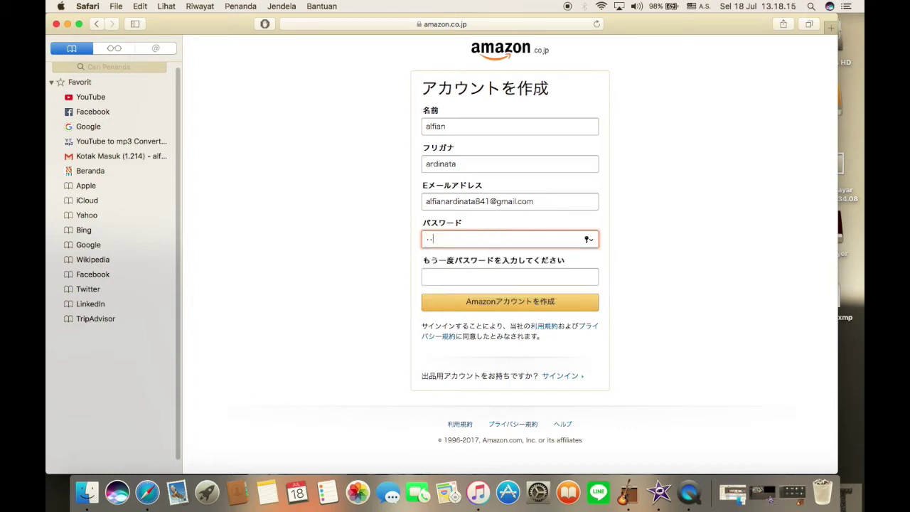
type("•••••••")
left_click(517, 288)
left_click(516, 284)
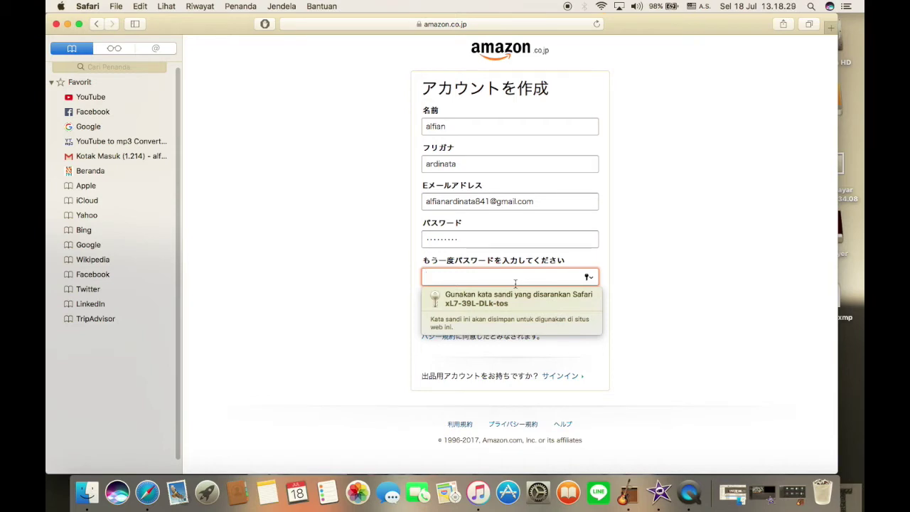
type("••••••••")
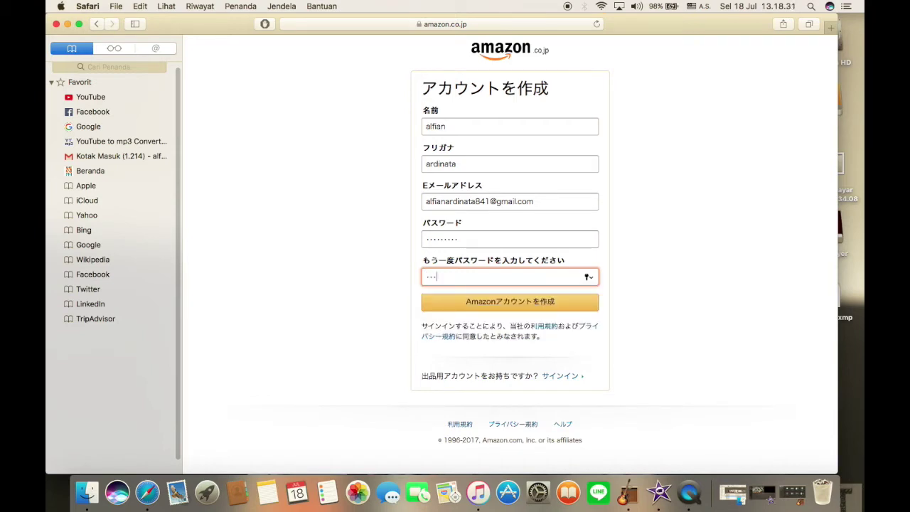
type("•")
left_click(500, 305)
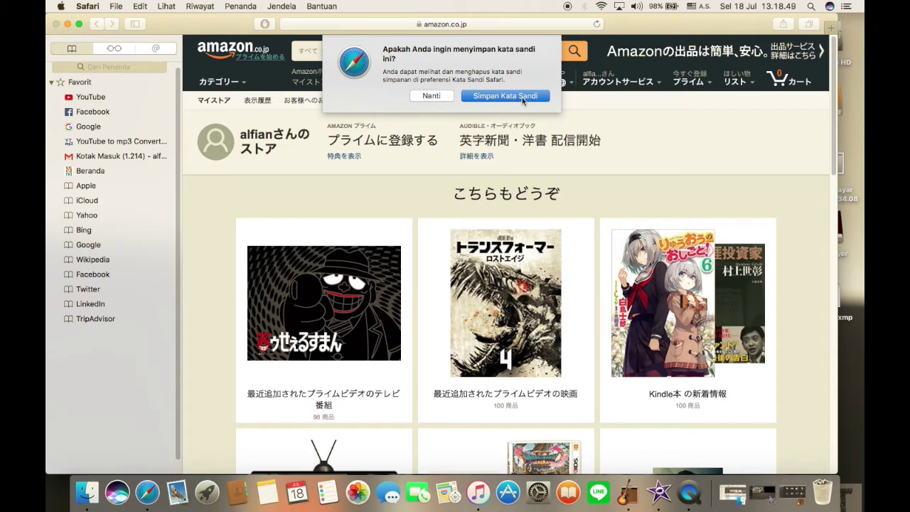
left_click(432, 96)
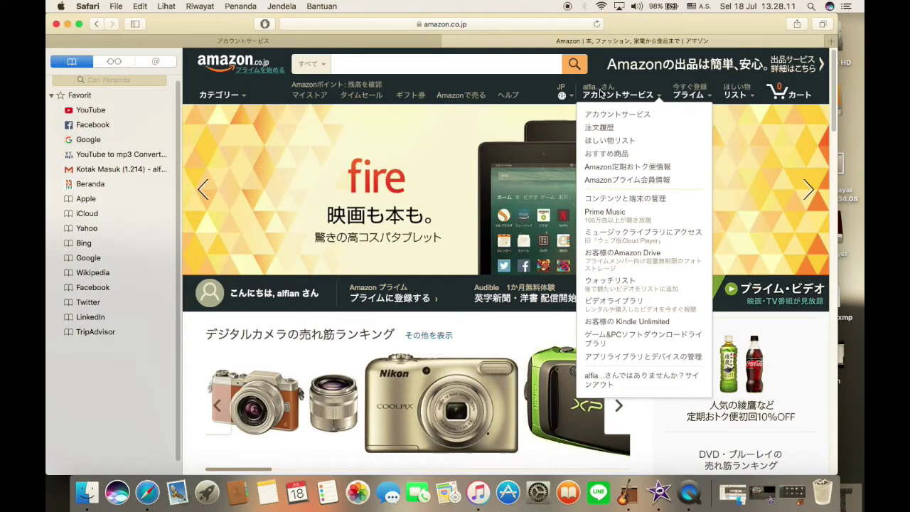
- Go to Account Services and open the address book (アドレス帳)
left_click(601, 100)
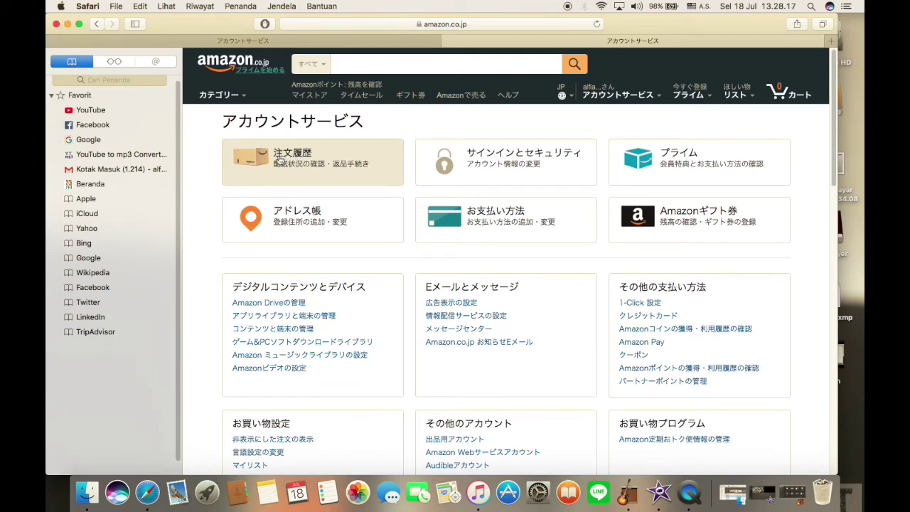
left_click(287, 223)
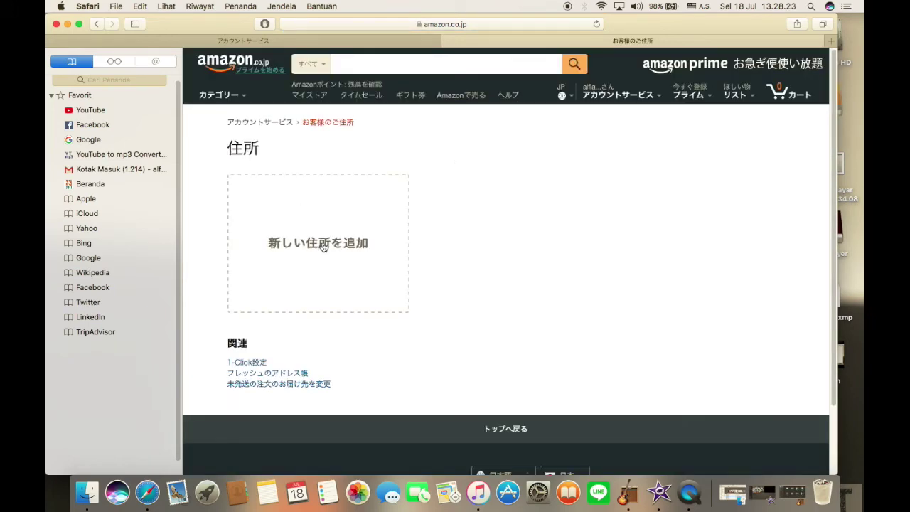
- Start a new address and enter the recipient's name in 氏名
left_click(323, 246)
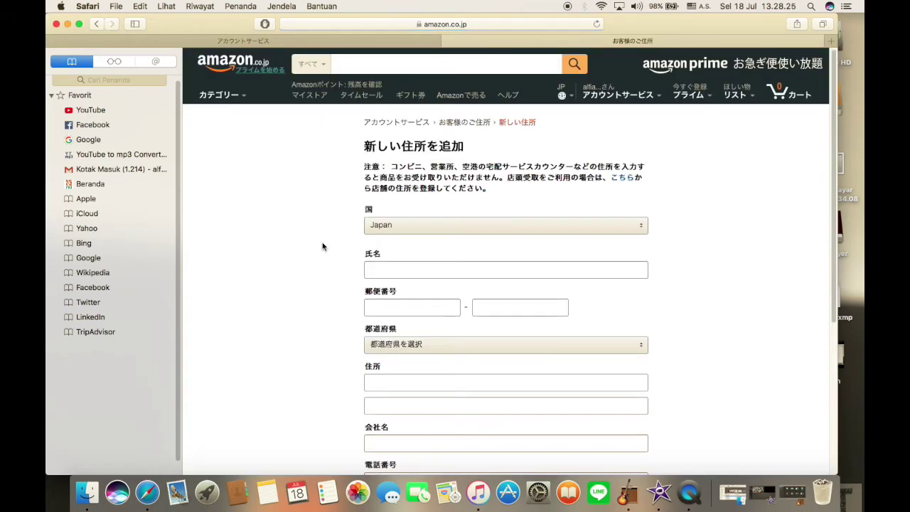
scroll(659, 223, "down", 3)
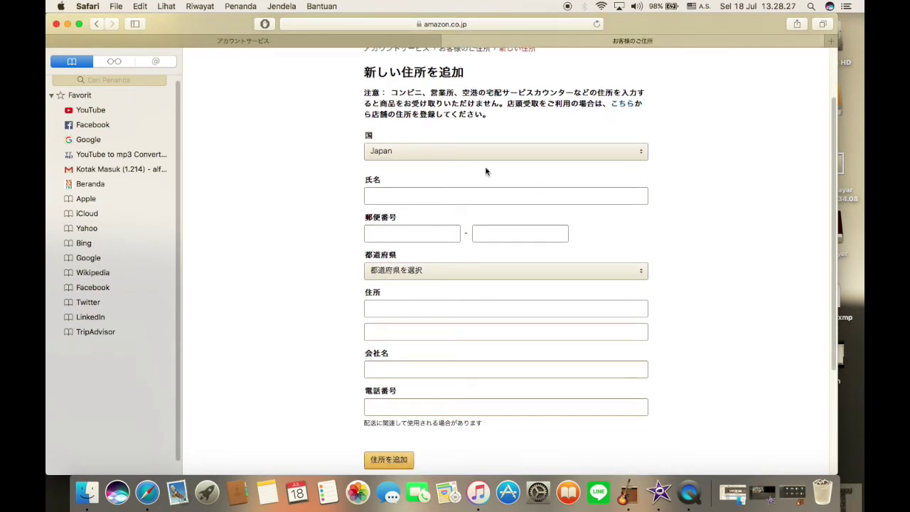
left_click(473, 198)
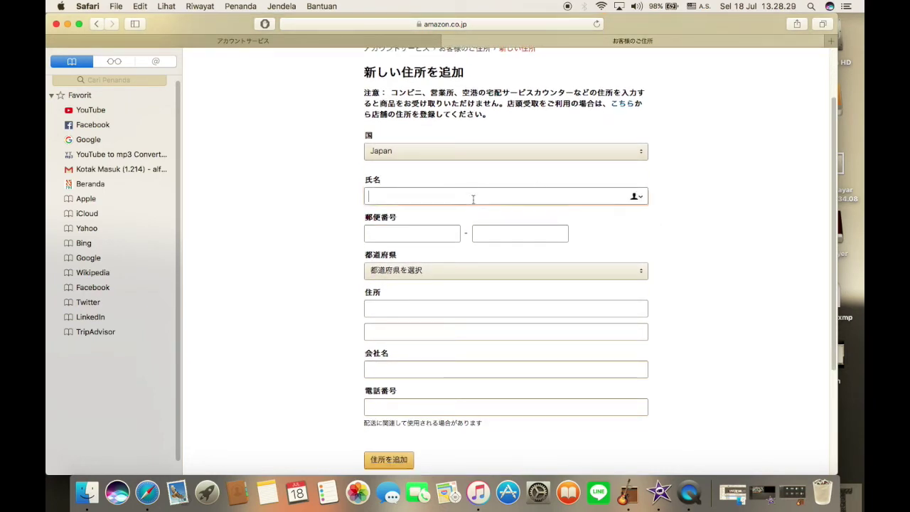
type("alfian")
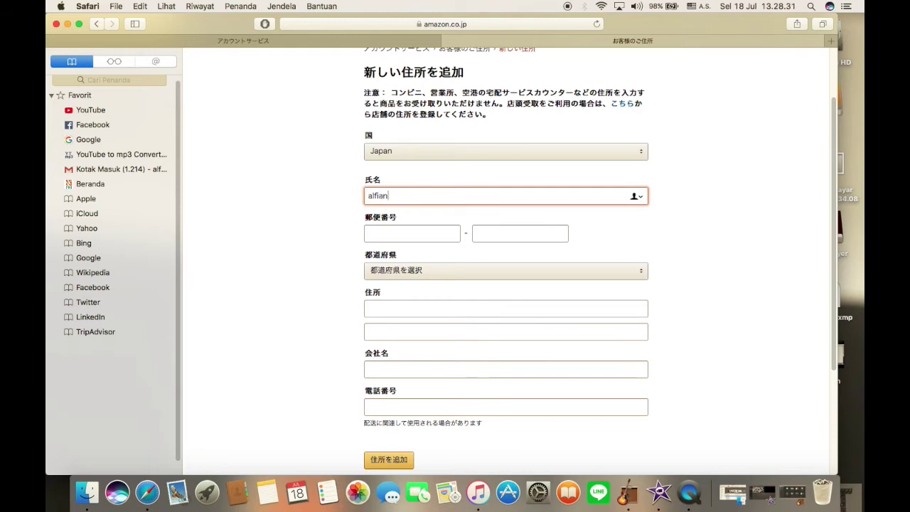
left_click(596, 234)
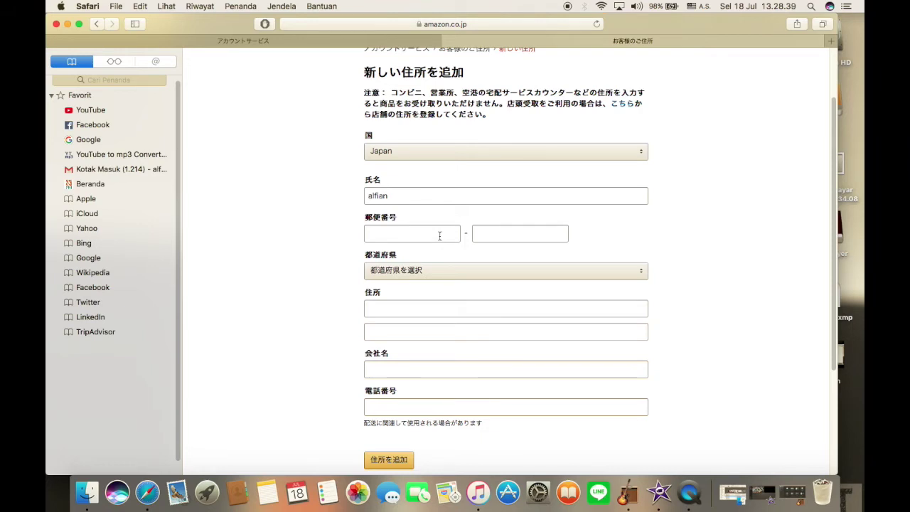
- Enter the postal code and choose the matching prefecture from 都道府県
left_click(439, 231)
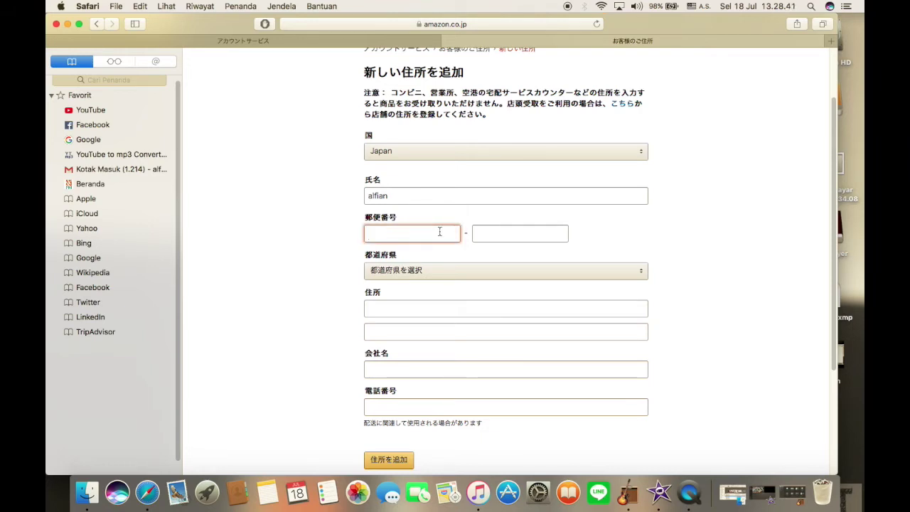
type("514")
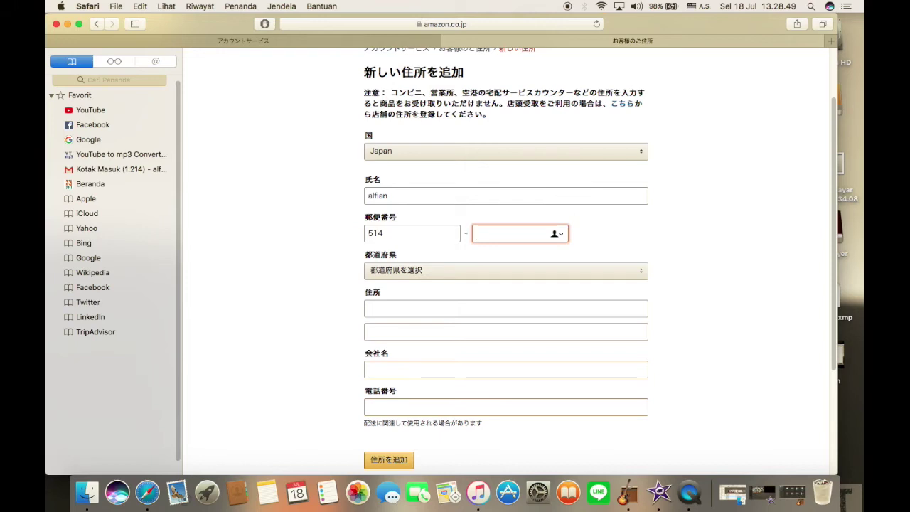
type("2211")
left_click(648, 273)
scroll(495, 174, "up", 3)
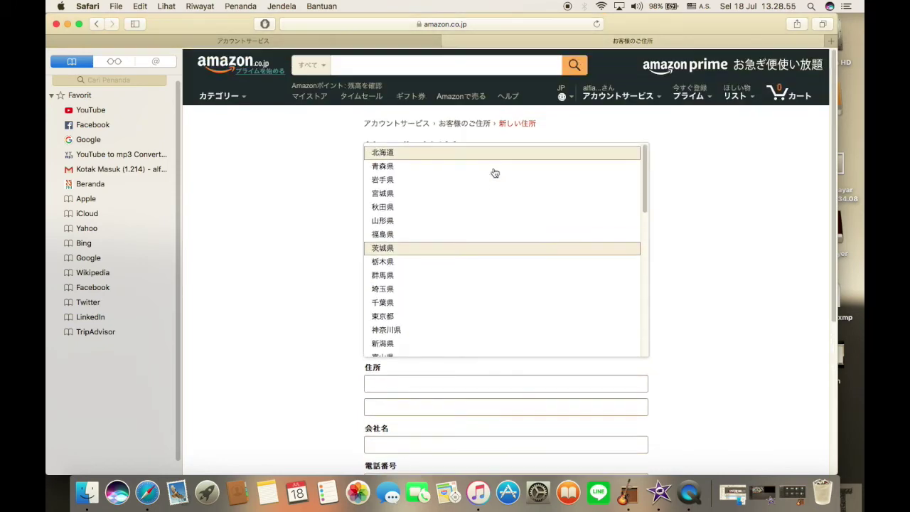
left_click(484, 246)
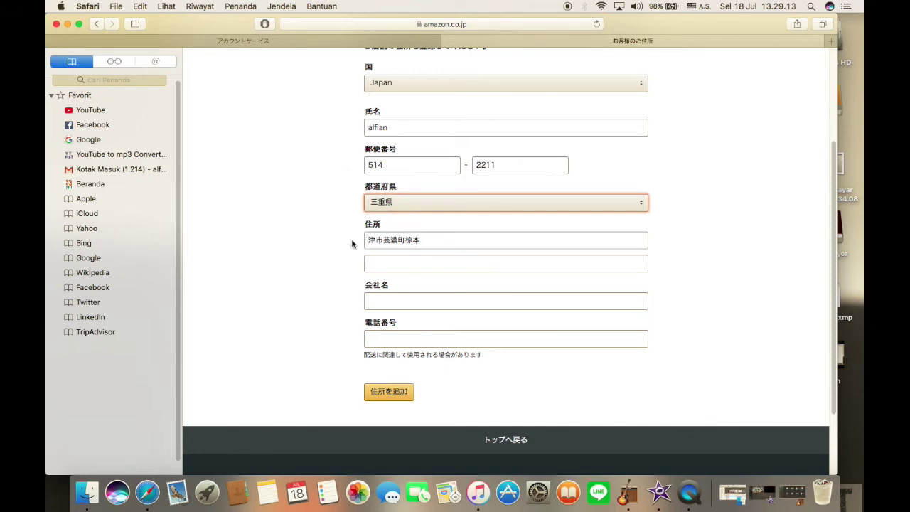
- Type the romanized street address into the second 住所 line
left_click(381, 266)
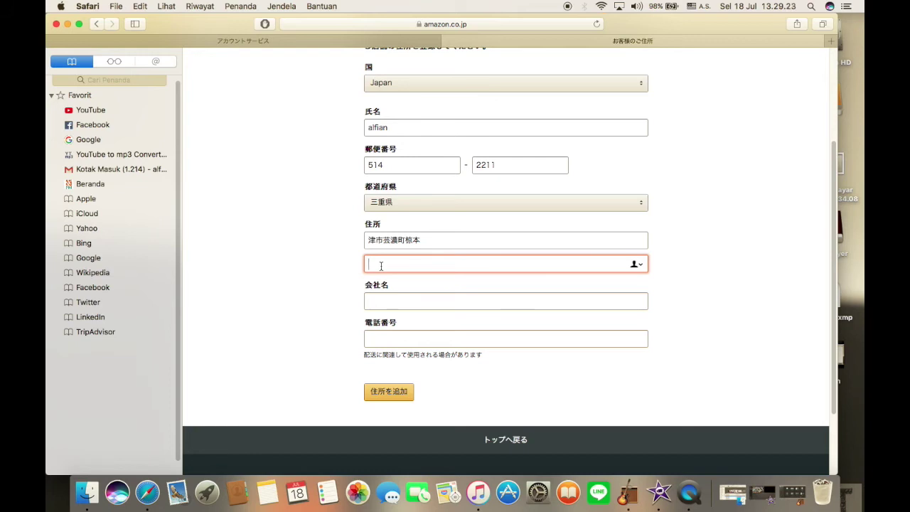
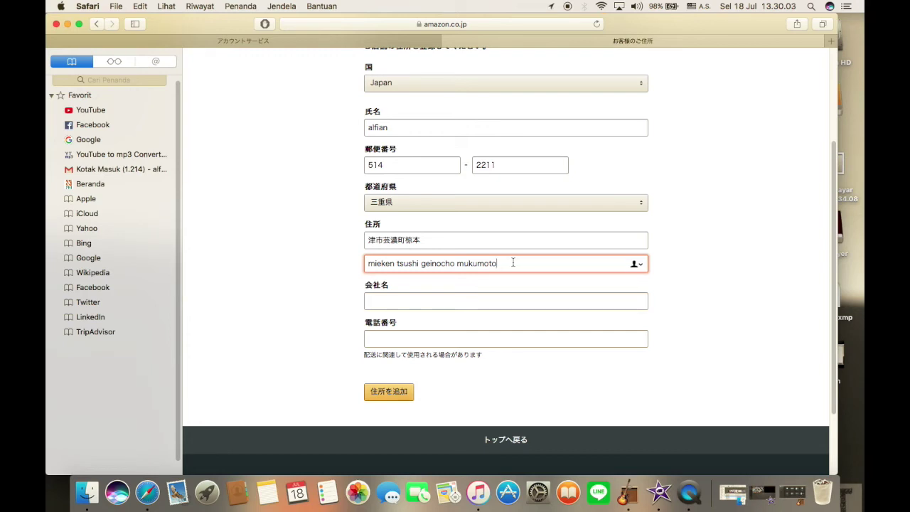
- Enter the building and unit details in the 会社名 line, correcting a typo
left_click(456, 300)
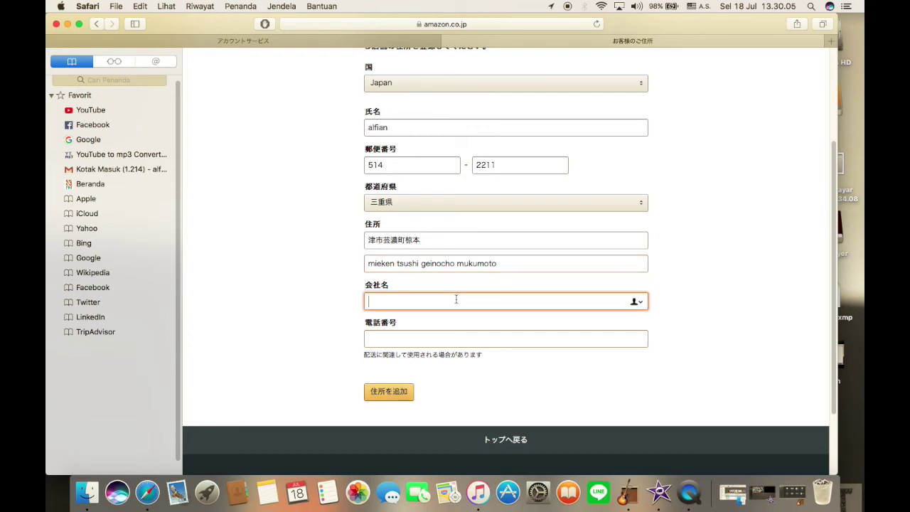
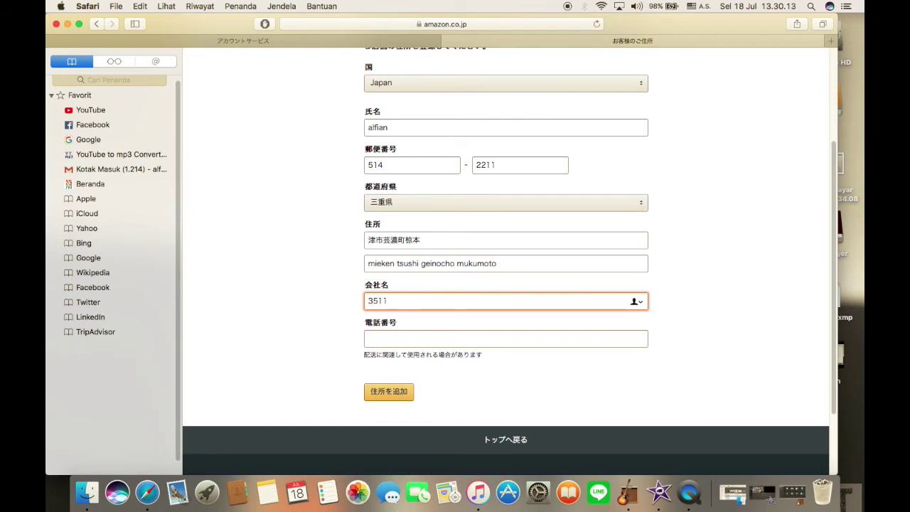
- Enter the recipient's phone number in 電話番号 and save the new address
left_click(382, 338)
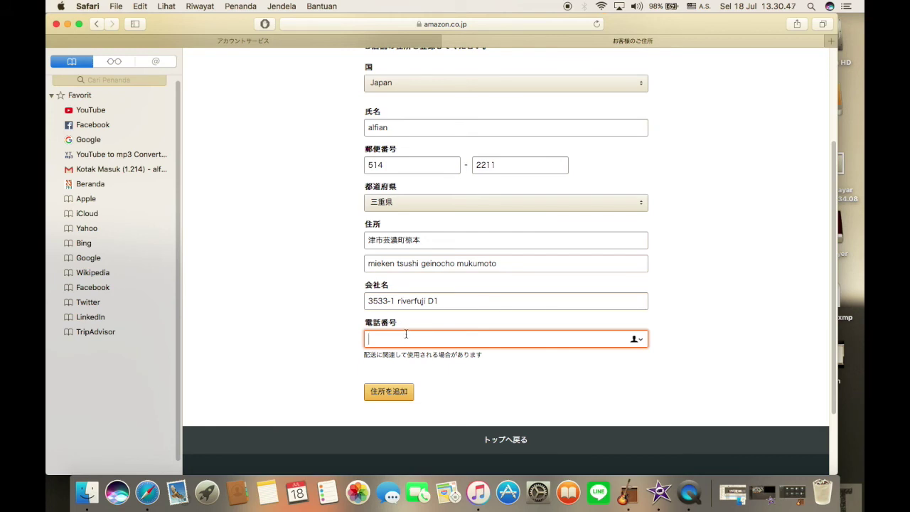
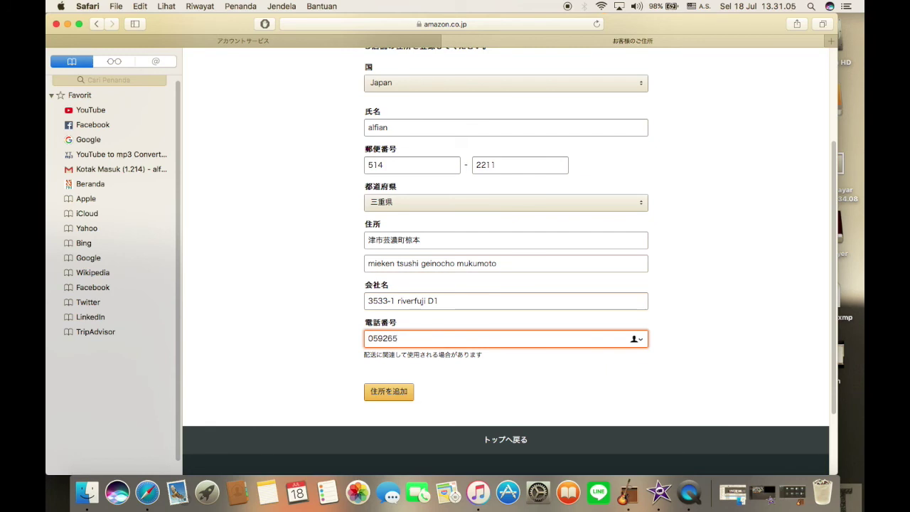
left_click(392, 394)
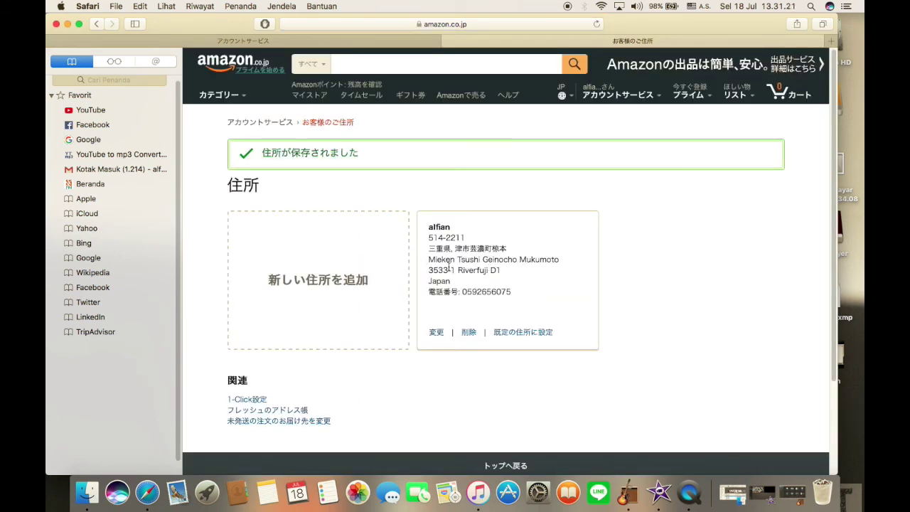
- Return to Account Services and open the Amazon gift card balance page
mouse_move(551, 89)
left_click(604, 98)
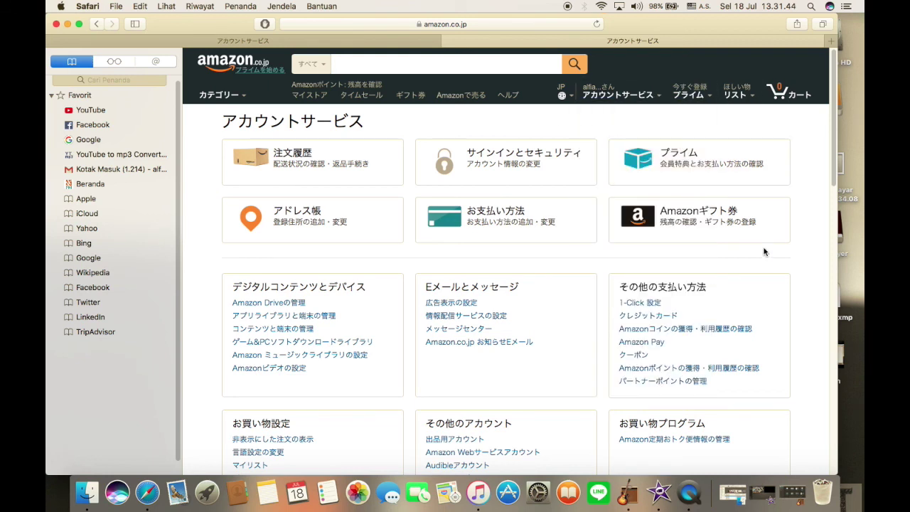
left_click(666, 223)
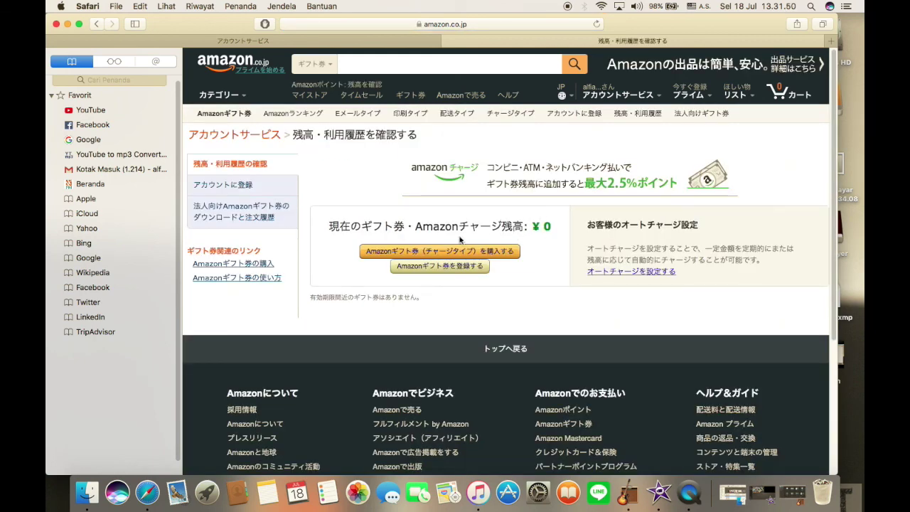
- Open the Amazonギフト券 registration page and try registering without entering a code
left_click(420, 265)
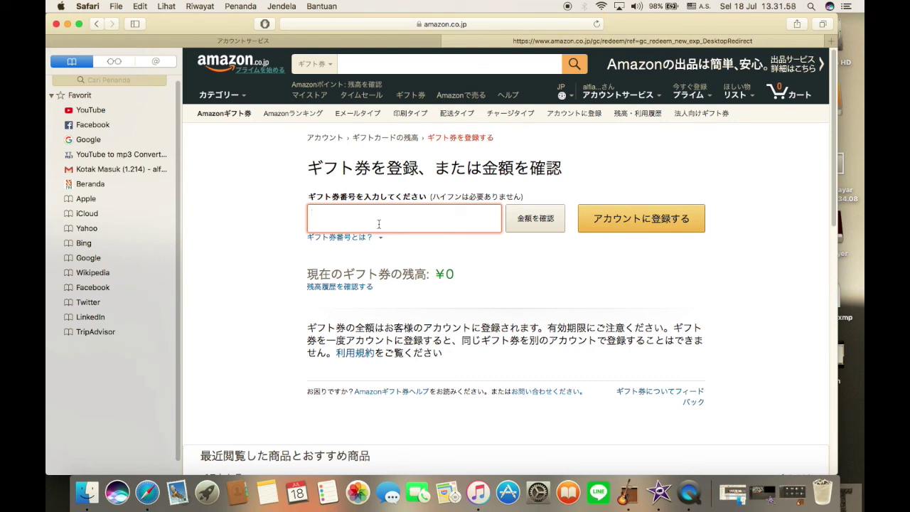
left_click(641, 226)
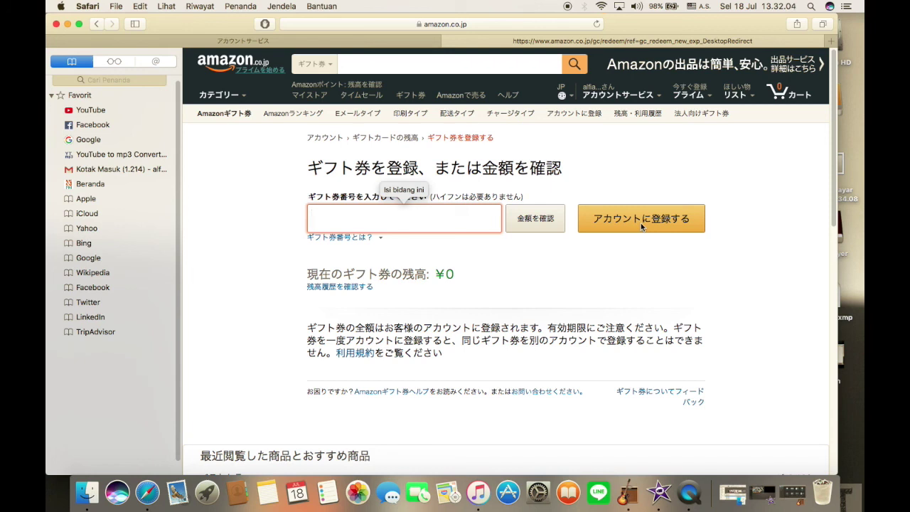